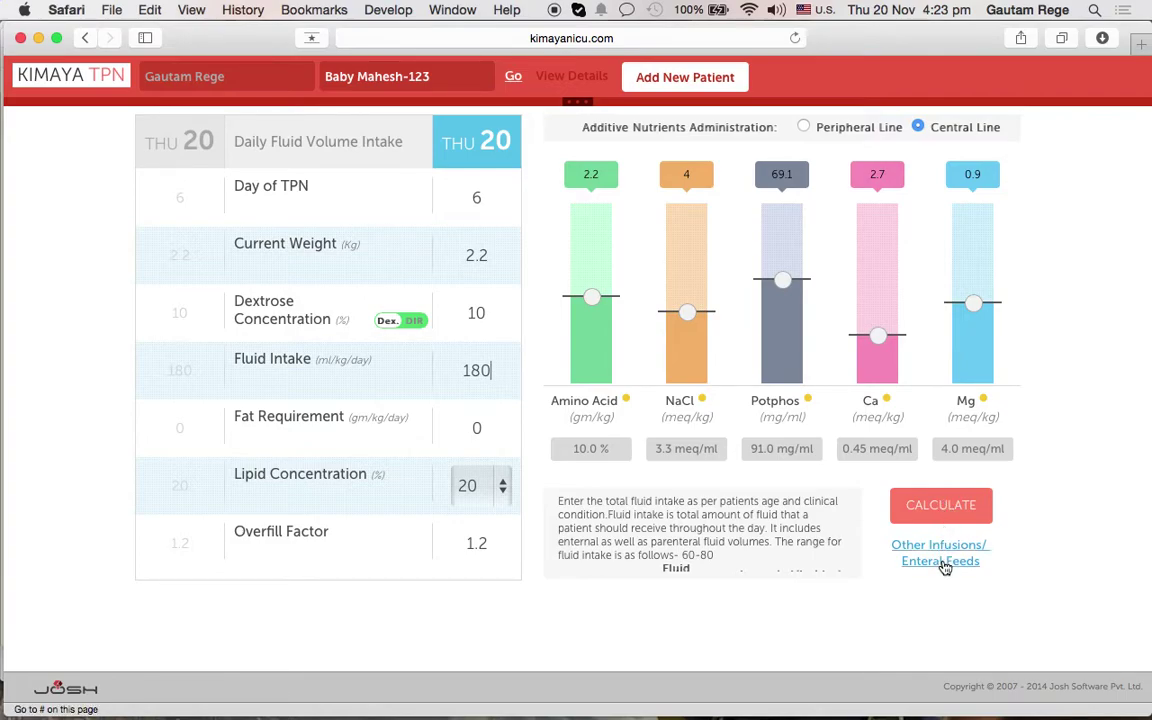
pyautogui.click(948, 510)
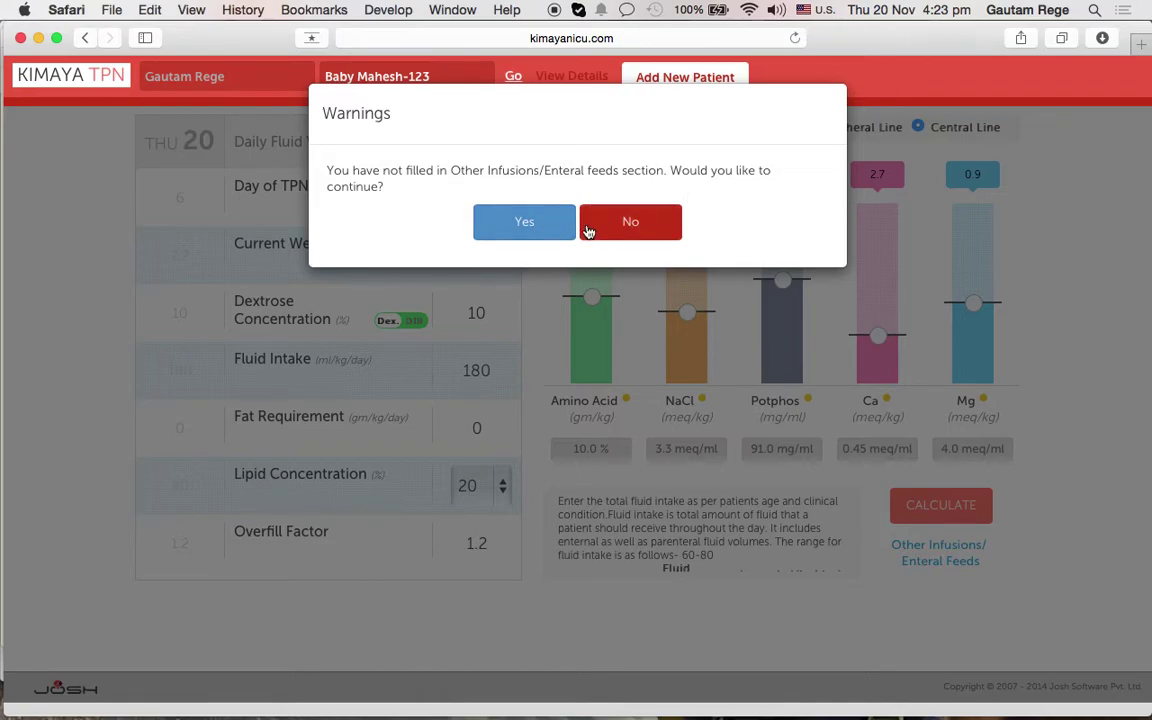
pyautogui.click(643, 231)
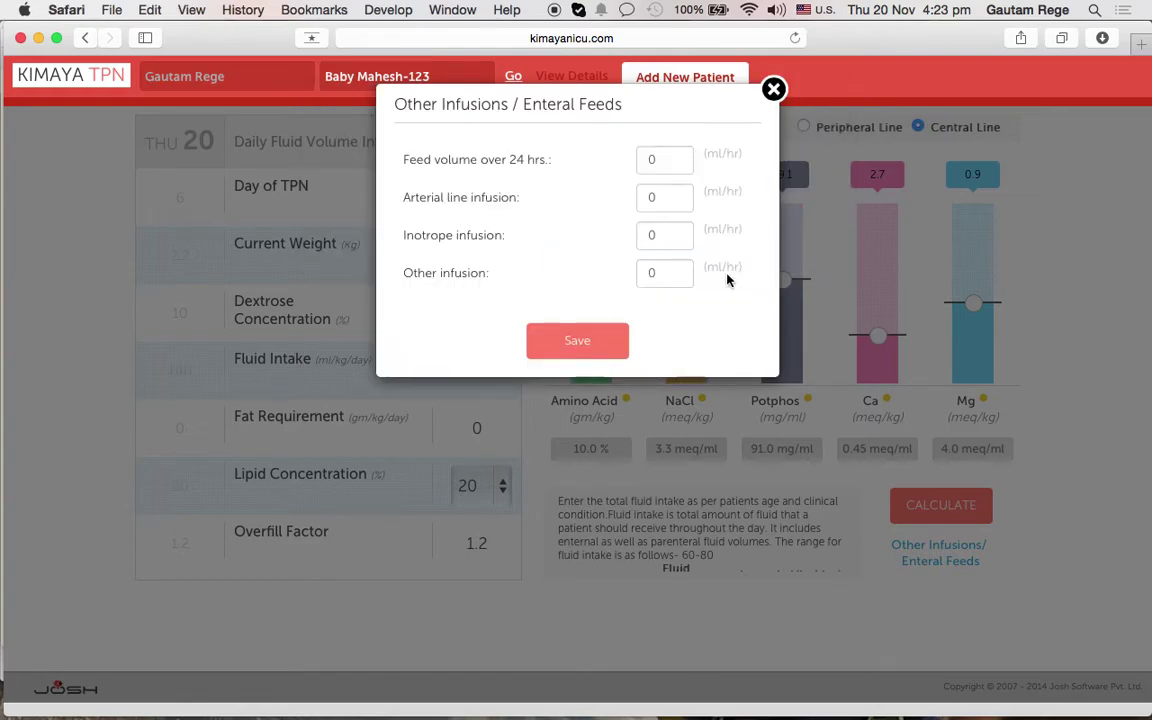
pyautogui.click(773, 90)
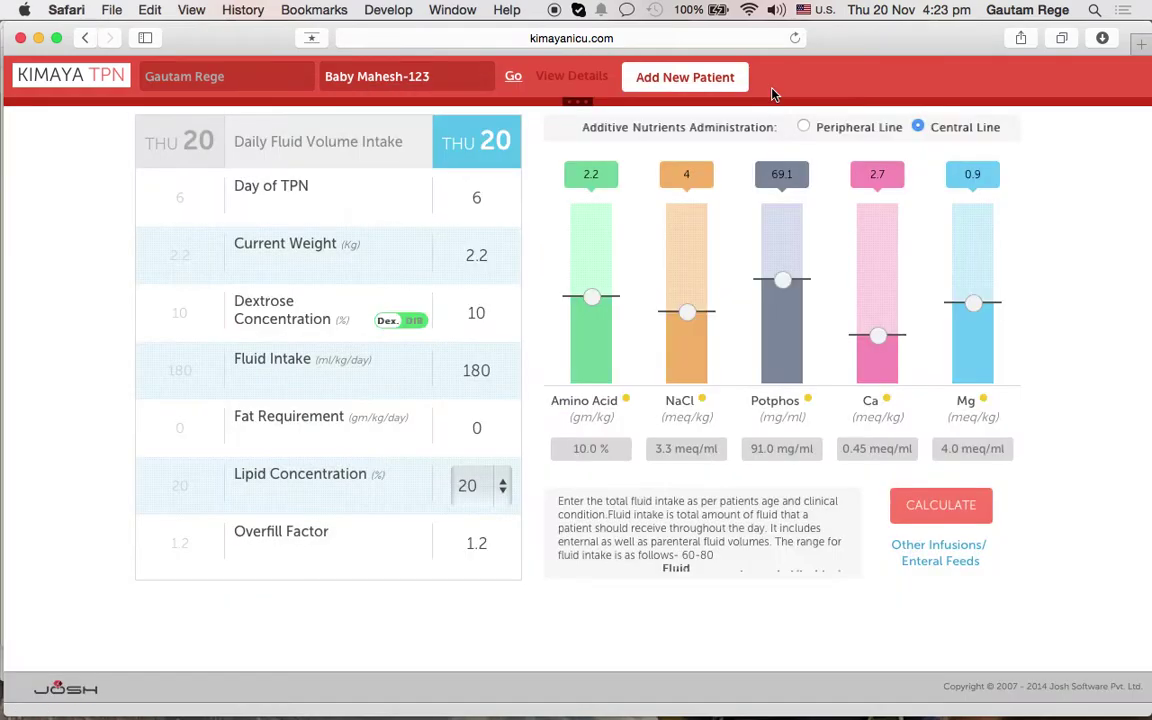
# Step: Calculate the nutrition plan, continuing past the dextrose infusion rate warning, and review the resulting Nutri Summary Sheet
pyautogui.click(943, 508)
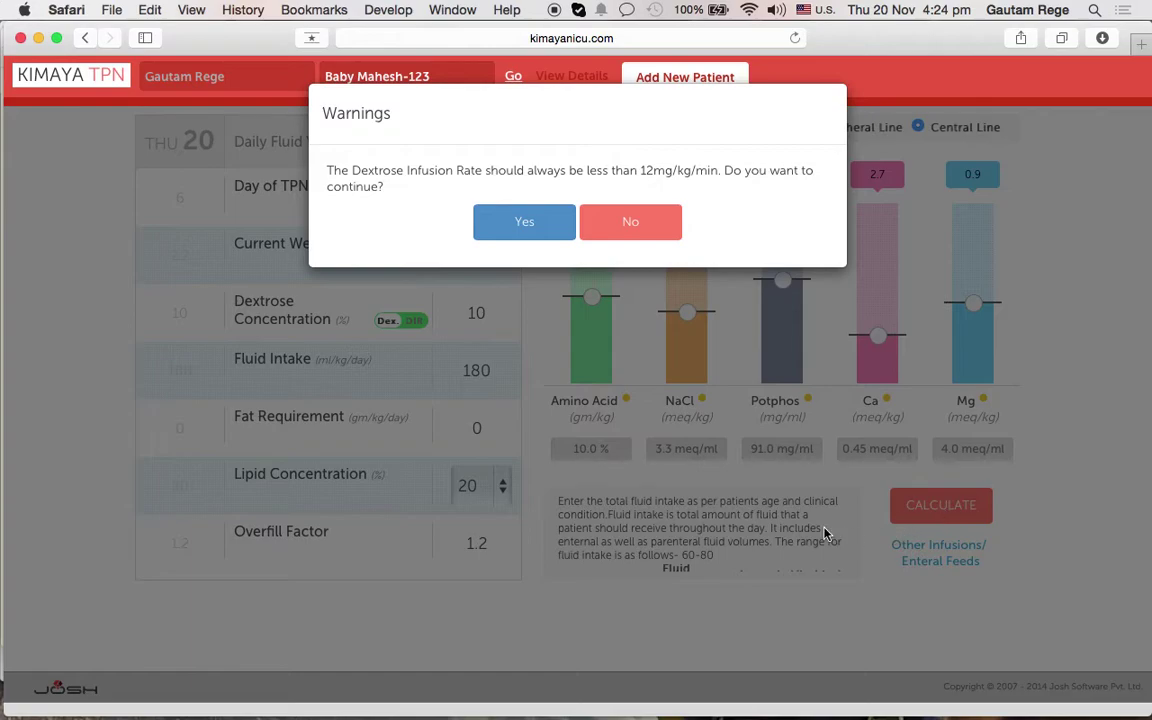
pyautogui.click(527, 221)
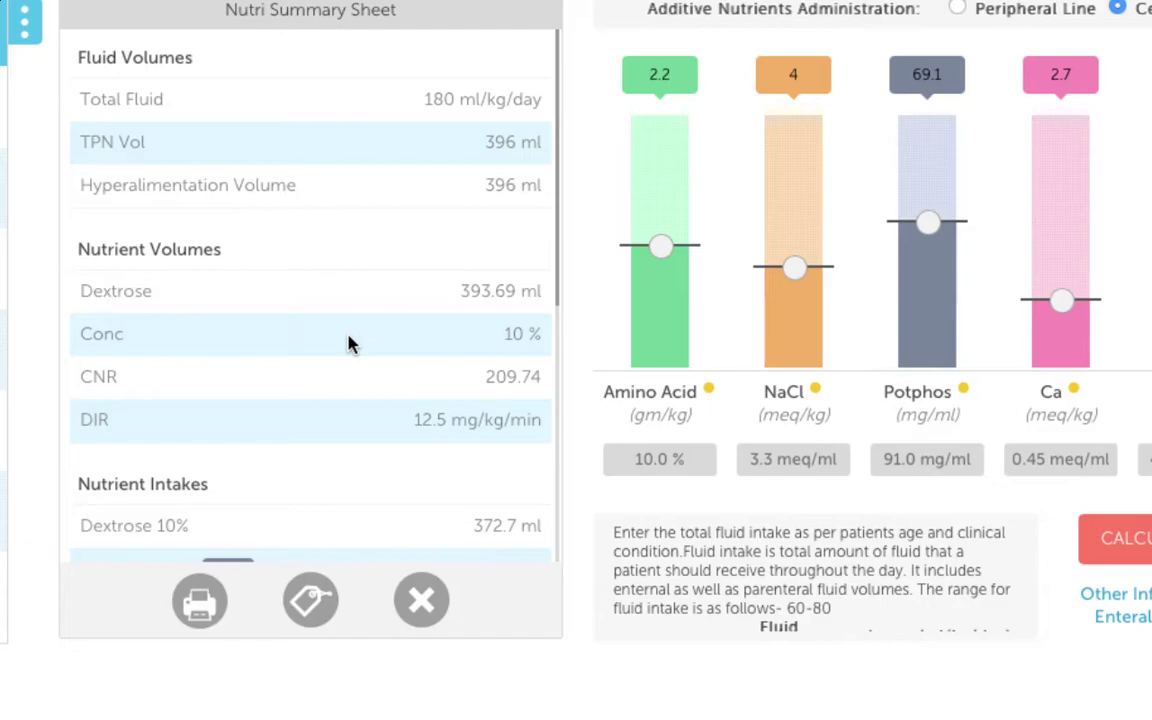
pyautogui.scroll(-5, 349, 343)
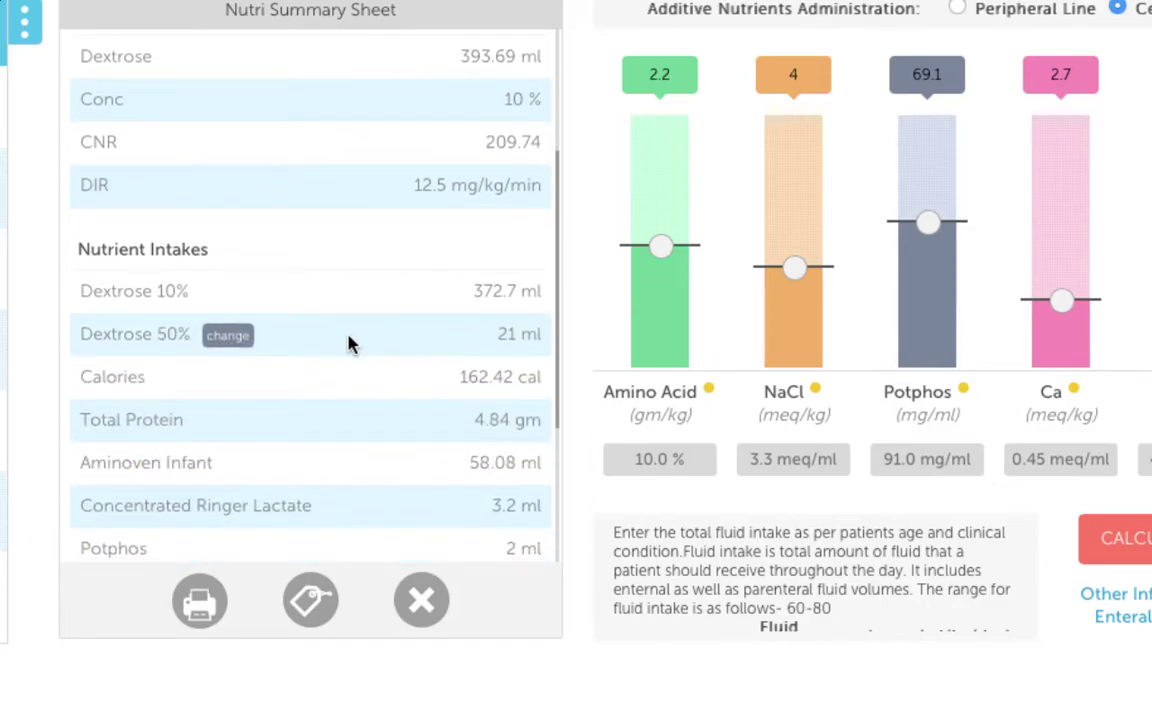
pyautogui.scroll(-5, 349, 343)
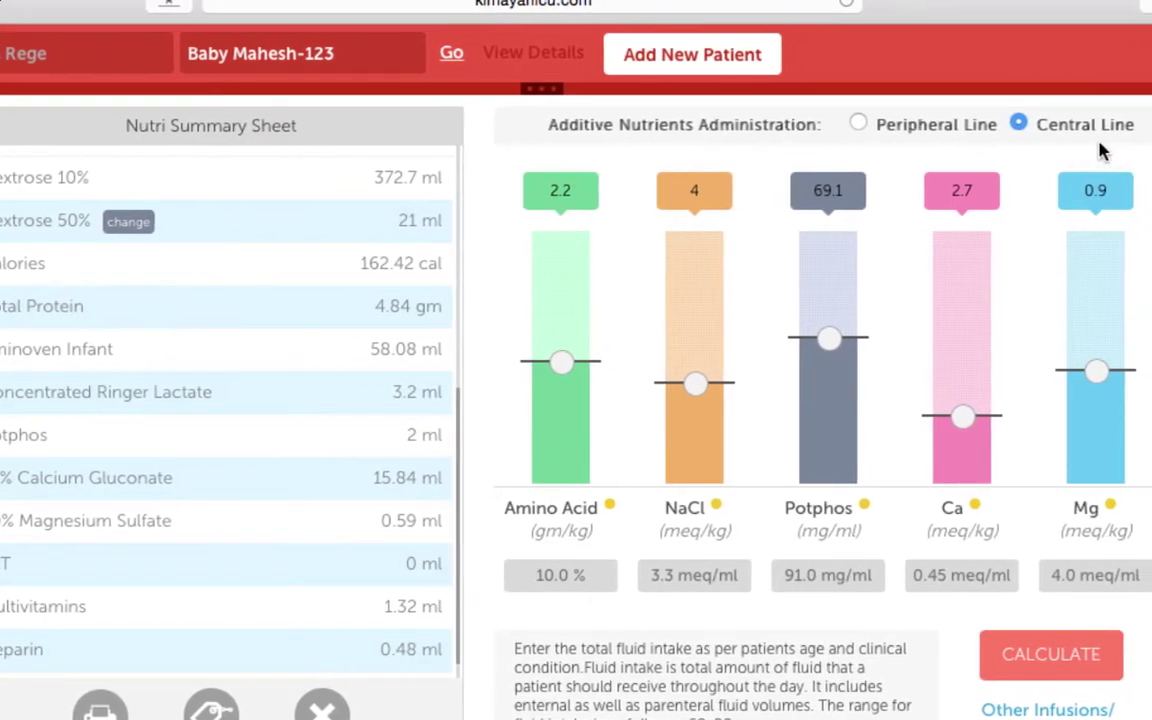
pyautogui.scroll(-1, 375, 341)
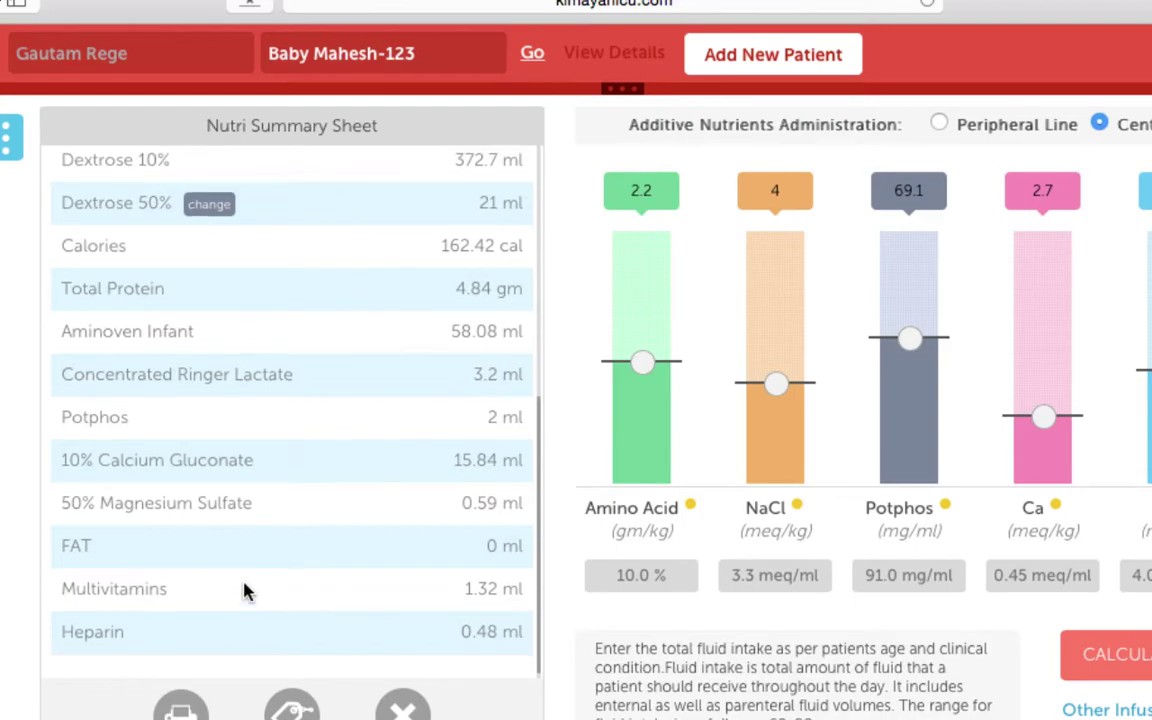
# Step: Change the Dextrose 50% entry under Nutrient Intakes to 25% and accept the dextrose infusion rate warning
pyautogui.scroll(3, 246, 590)
pyautogui.scroll(-2, 245, 578)
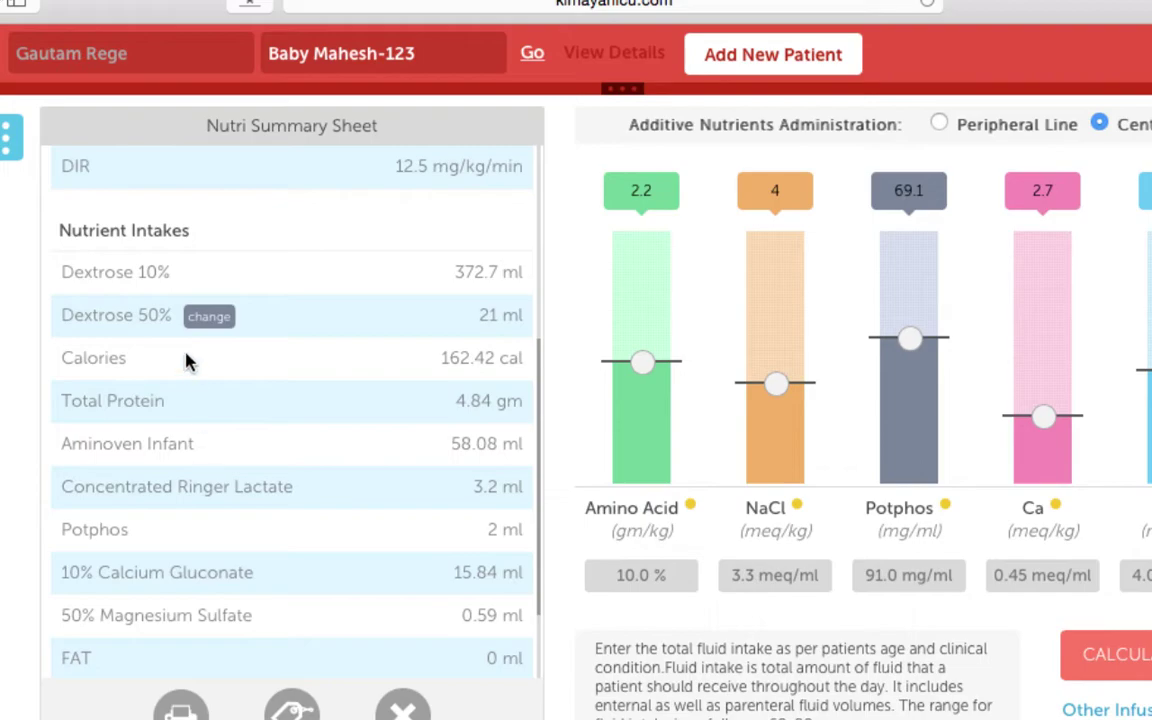
pyautogui.click(210, 318)
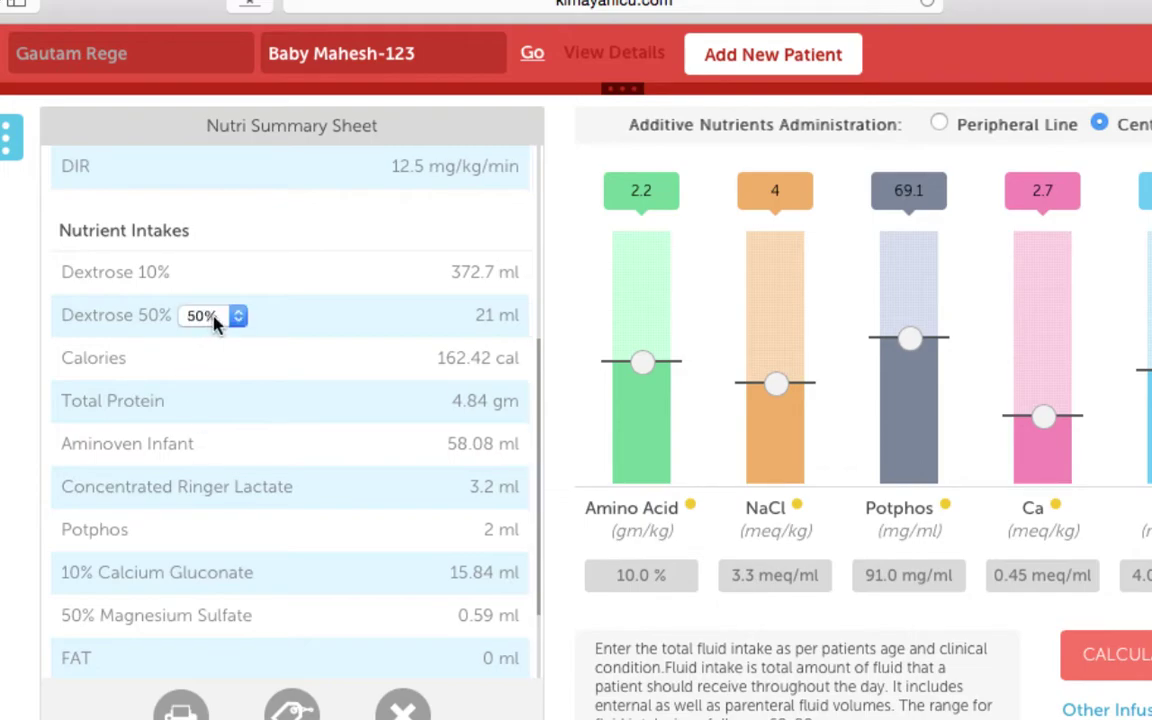
pyautogui.click(238, 317)
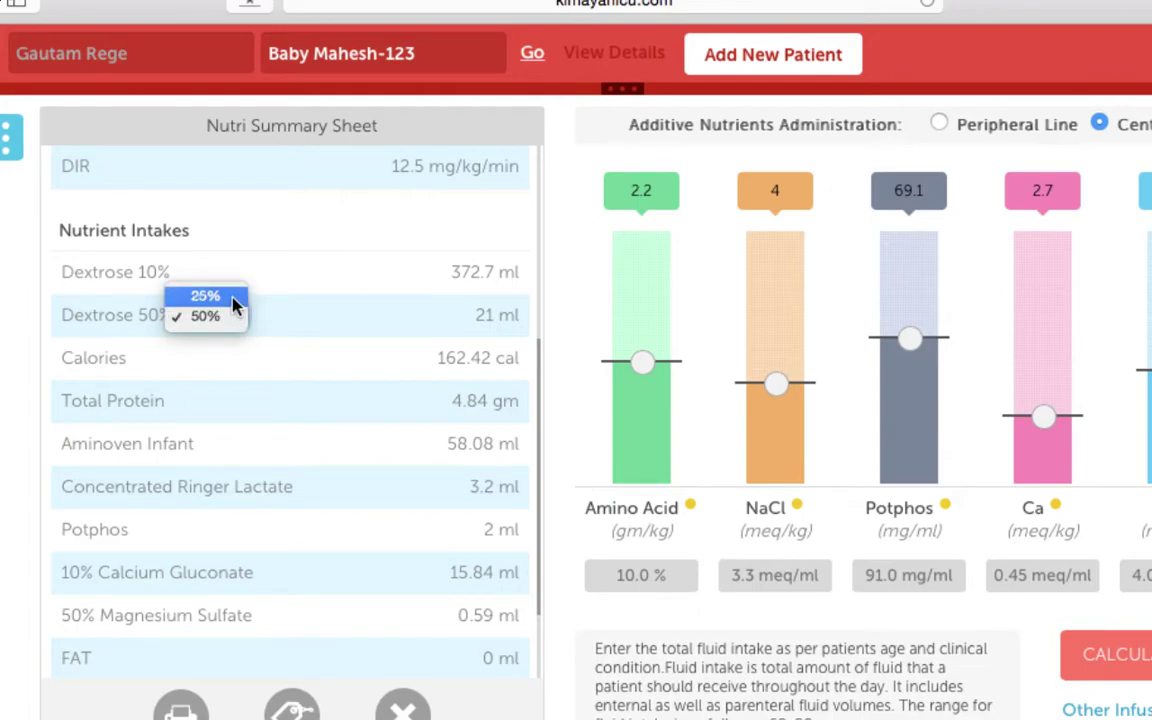
pyautogui.click(232, 298)
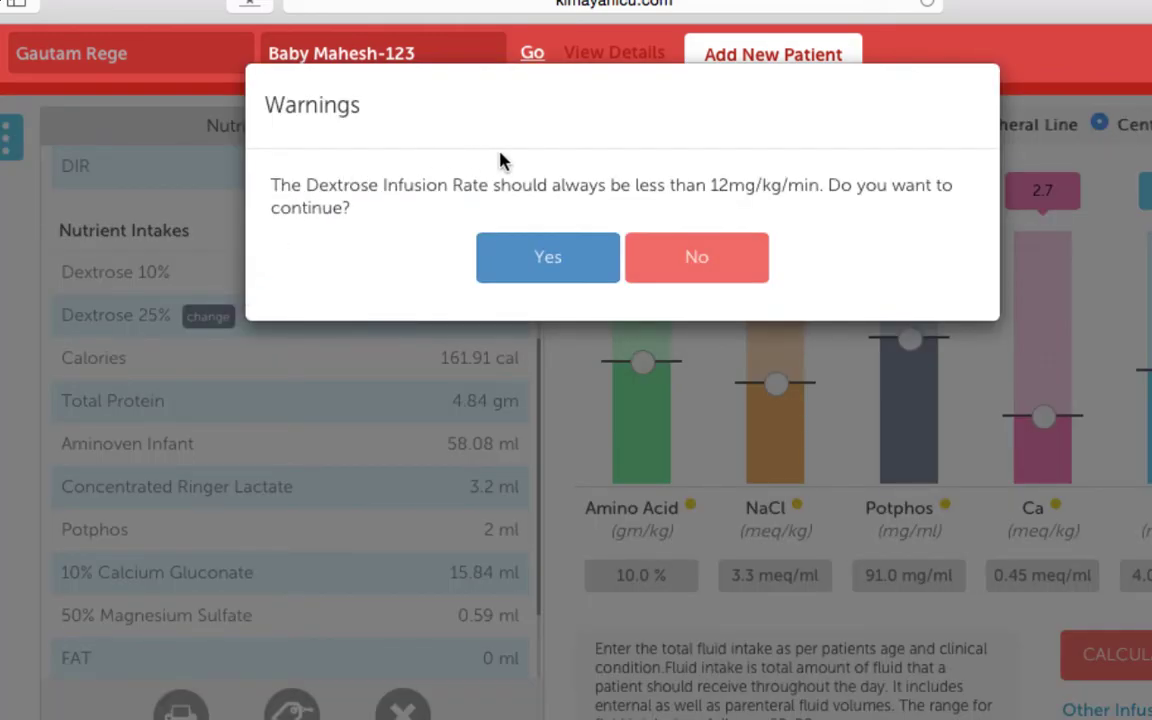
pyautogui.click(528, 256)
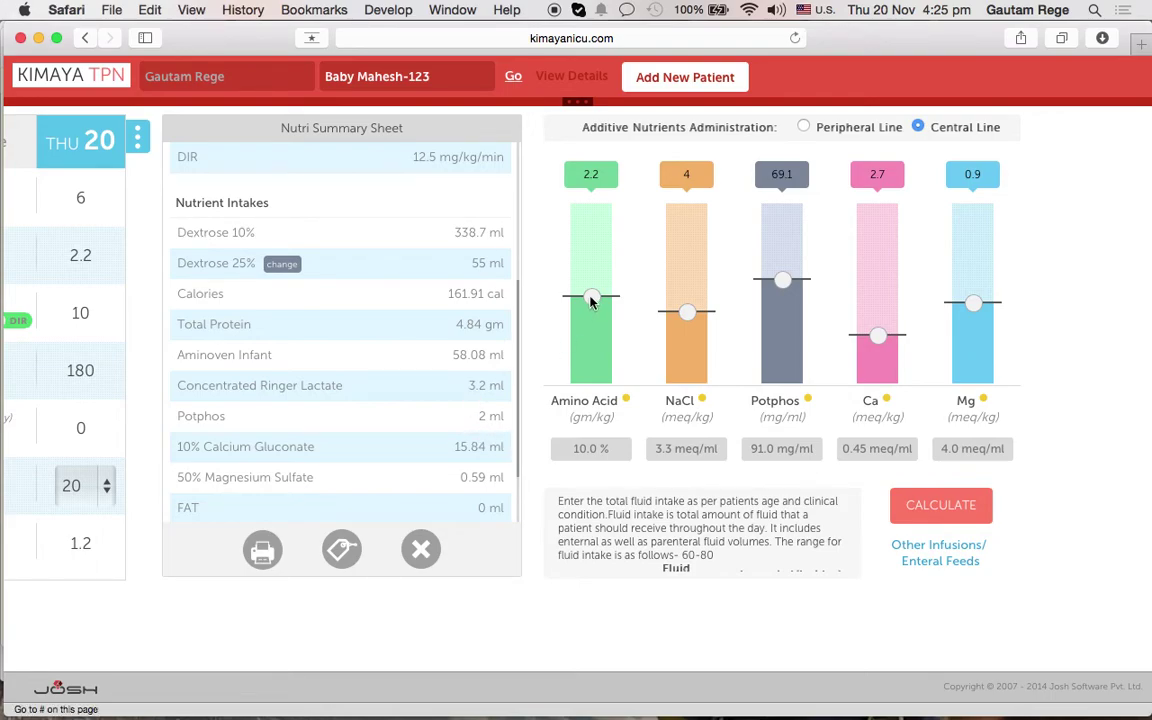
# Step: Raise the amino acid intake to 2.4 gm/kg and recalculate the plan, accepting the dextrose infusion rate warning
pyautogui.moveTo(591, 298); pyautogui.dragTo(591, 288)
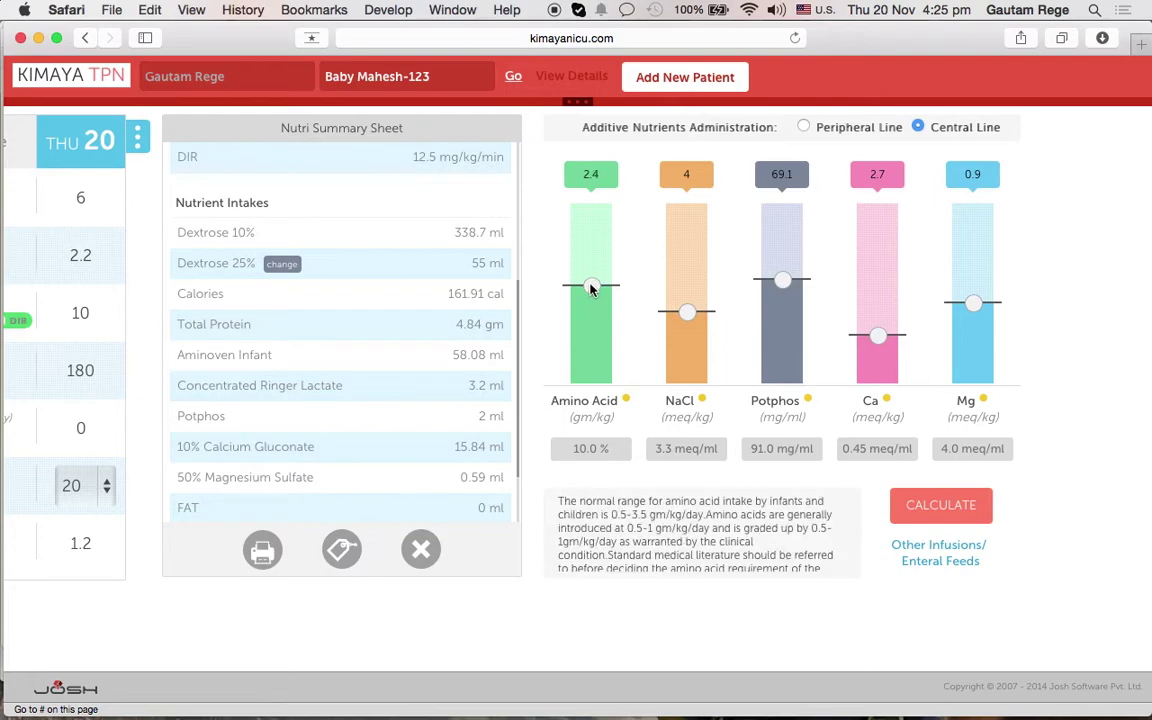
pyautogui.click(941, 517)
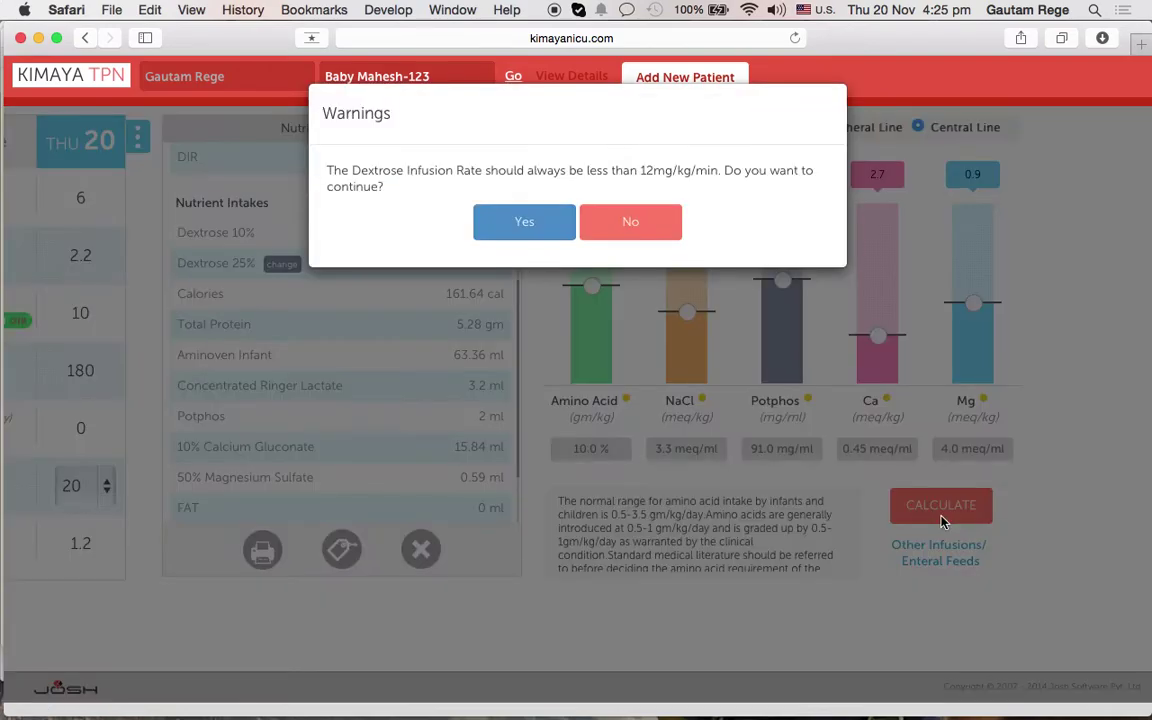
pyautogui.click(524, 222)
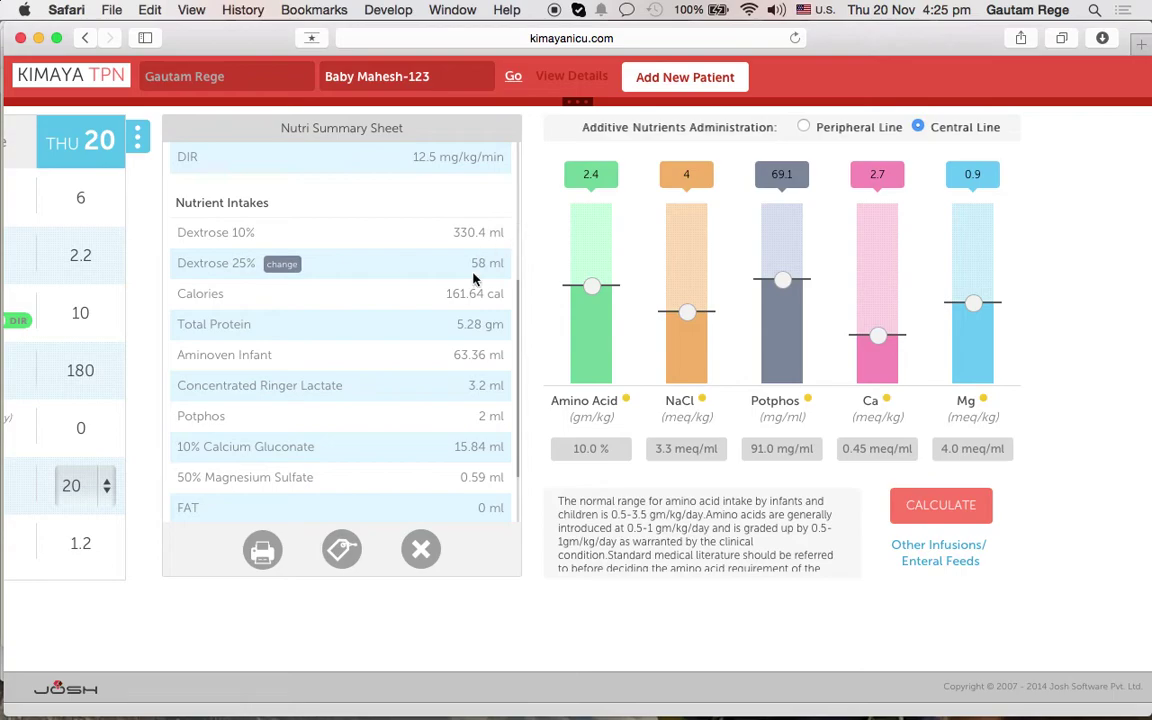
pyautogui.scroll(4, 445, 320)
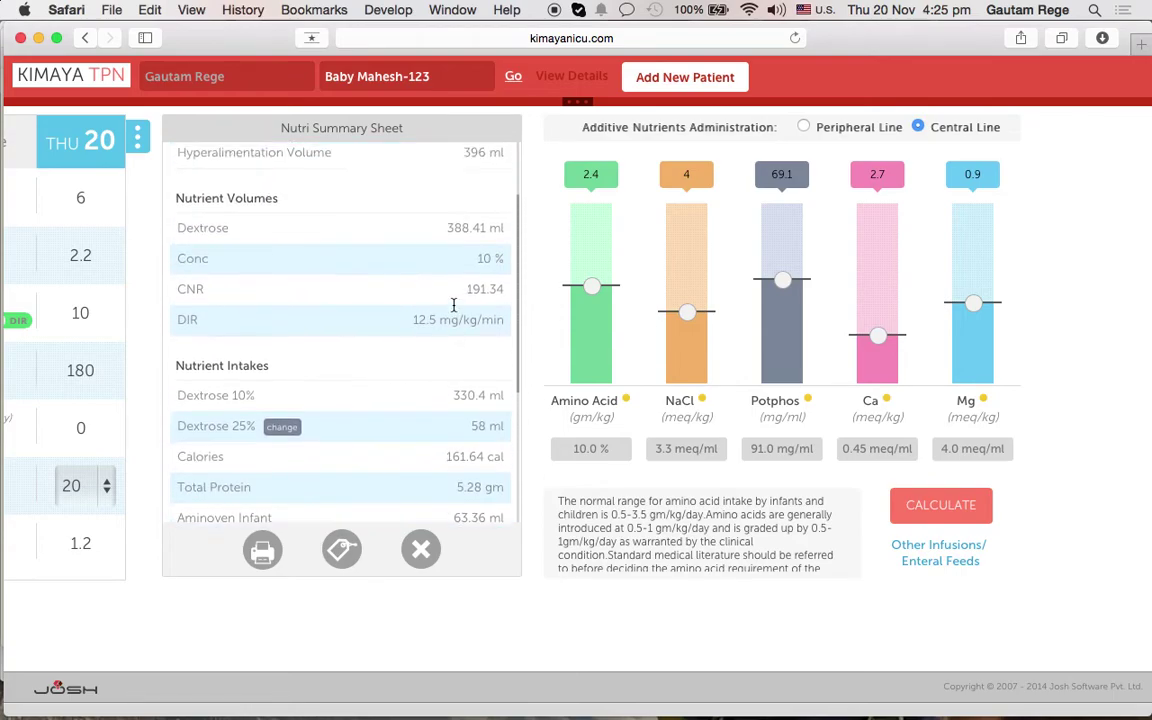
# Step: Set the fluid intake to 190 ml/kg/day and recalculate the plan, accepting the dextrose infusion rate warning
pyautogui.click(80, 370)
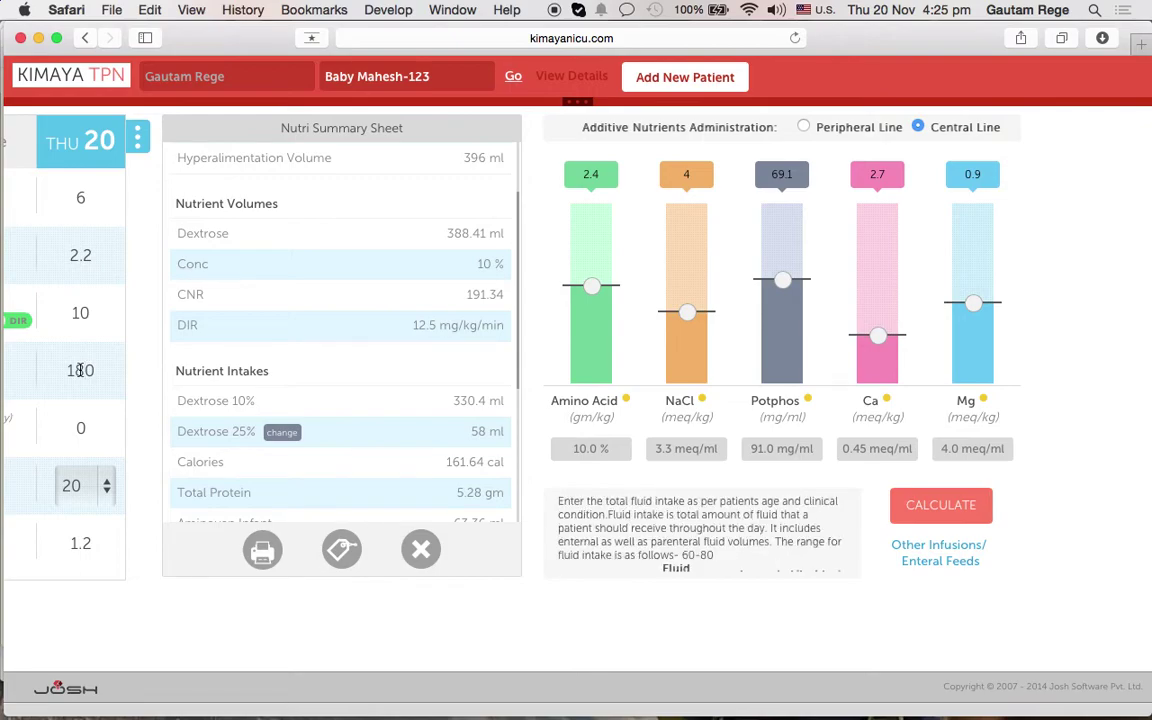
pyautogui.press('BackSpace')
pyautogui.write('9')
pyautogui.click(930, 505)
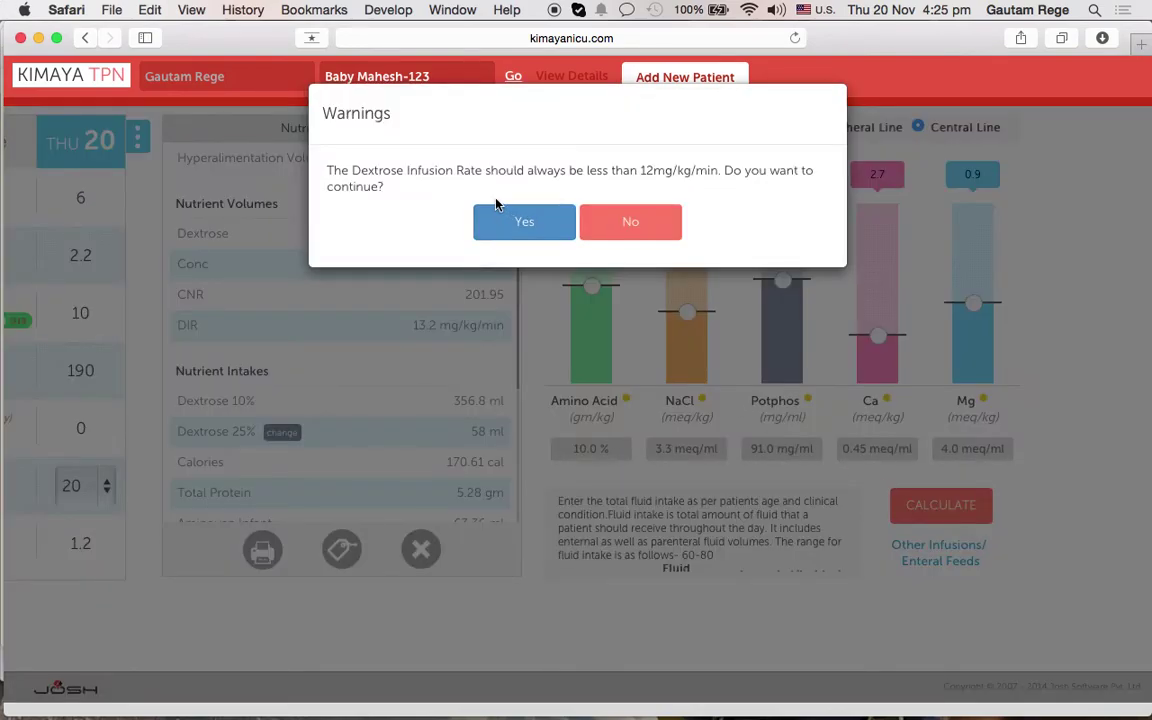
pyautogui.click(490, 222)
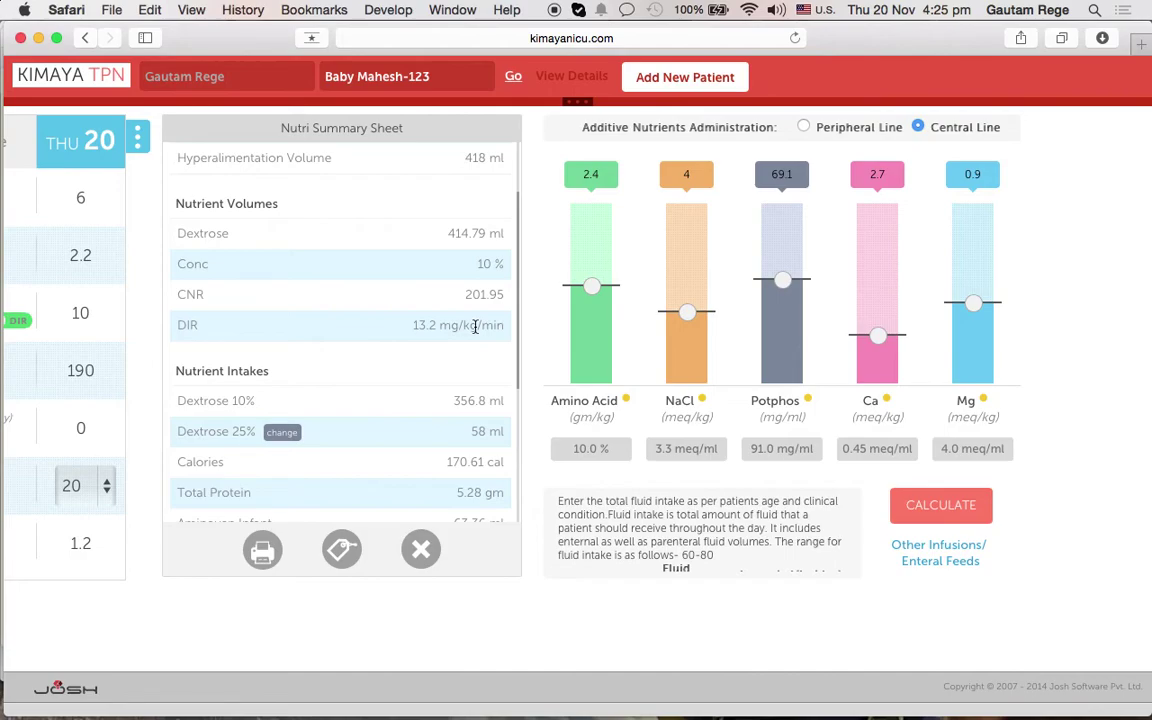
# Step: Return the fluid intake to 180 ml/kg/day and recalculate the plan, accepting the dextrose infusion rate warning
pyautogui.click(76, 370)
pyautogui.press('BackSpace')
pyautogui.write('8')
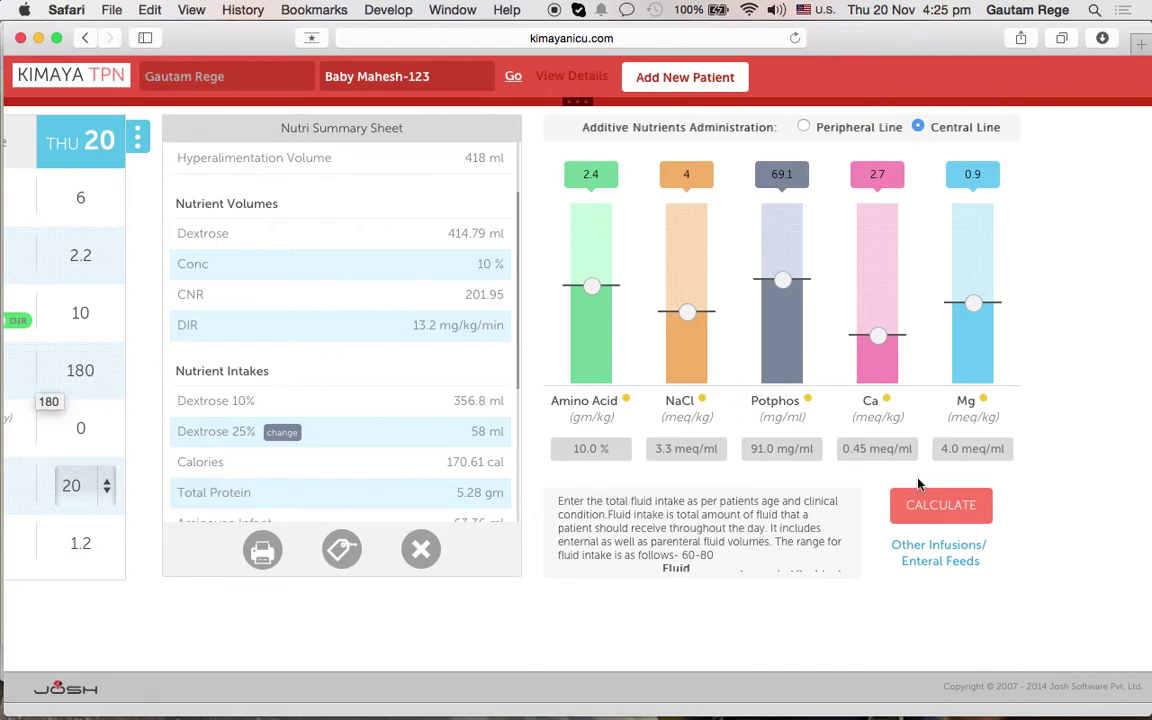
pyautogui.click(943, 507)
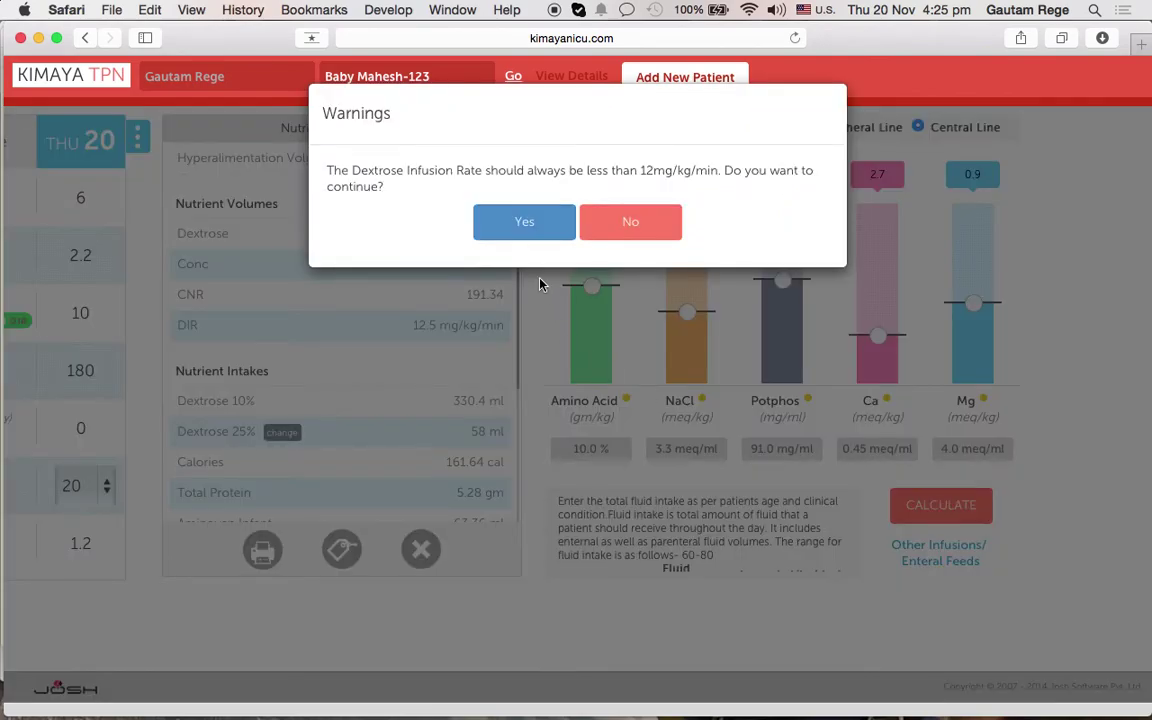
pyautogui.click(530, 225)
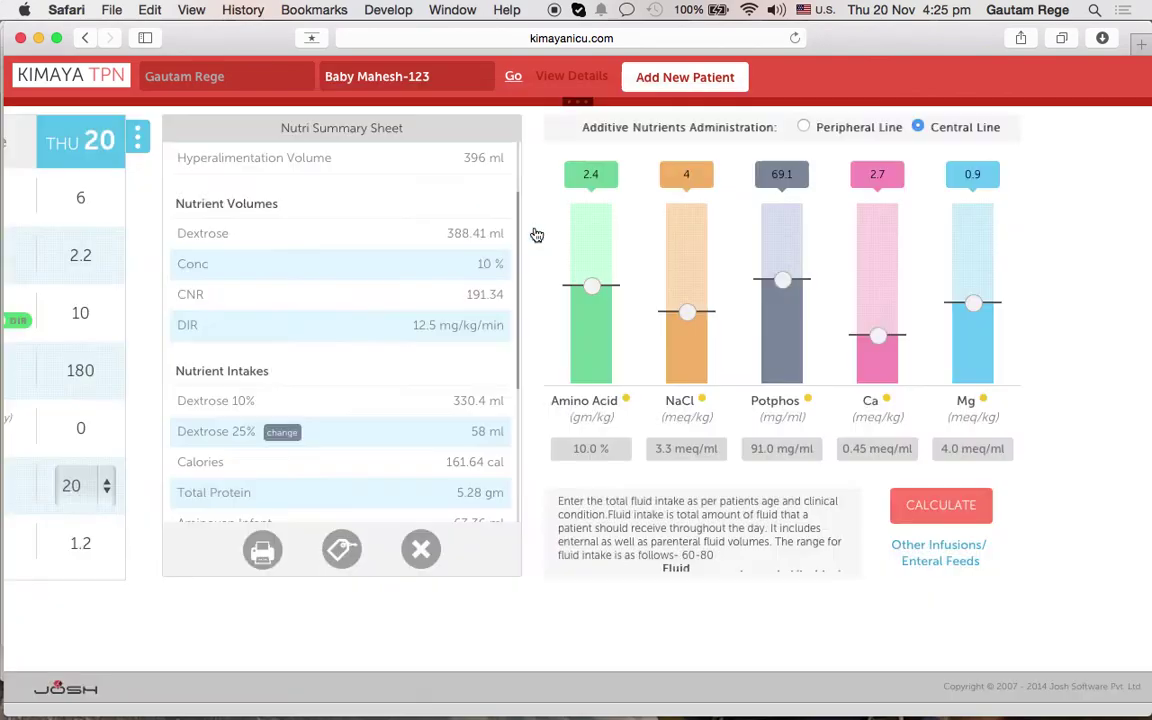
# Step: Generate the printable TPN Nutrition Plan report and examine its fluids, additive nutrients and administration sections
pyautogui.click(261, 556)
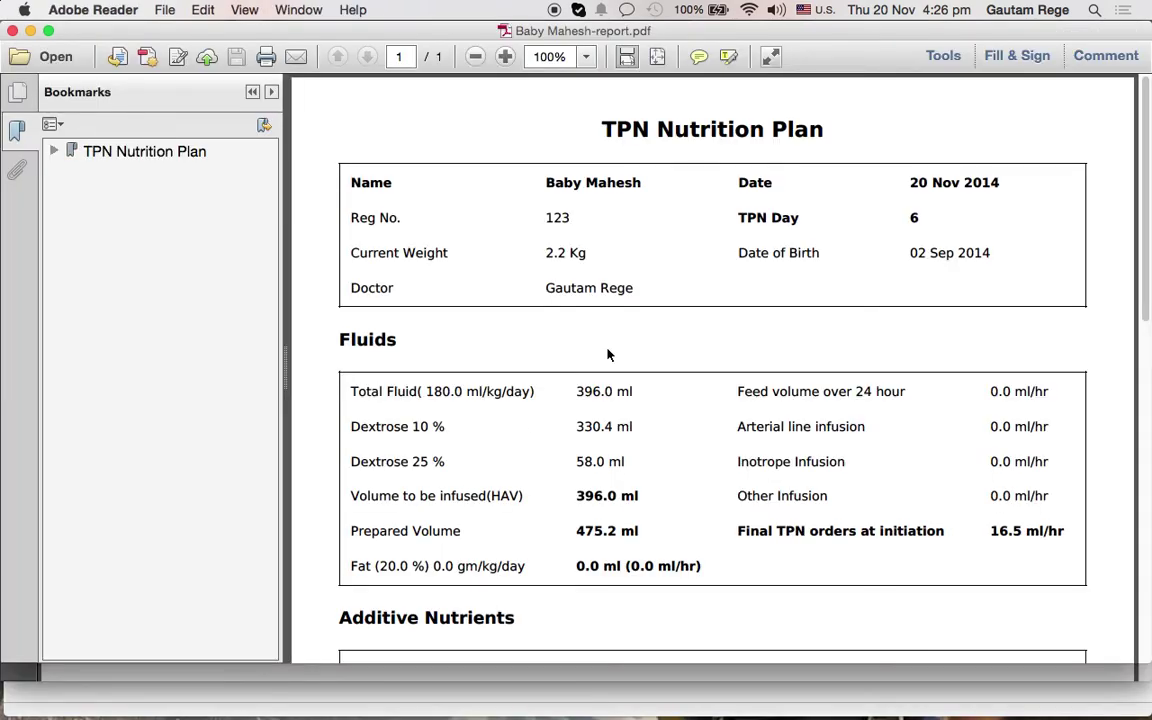
pyautogui.scroll(-1, 608, 354)
pyautogui.scroll(-5, 608, 354)
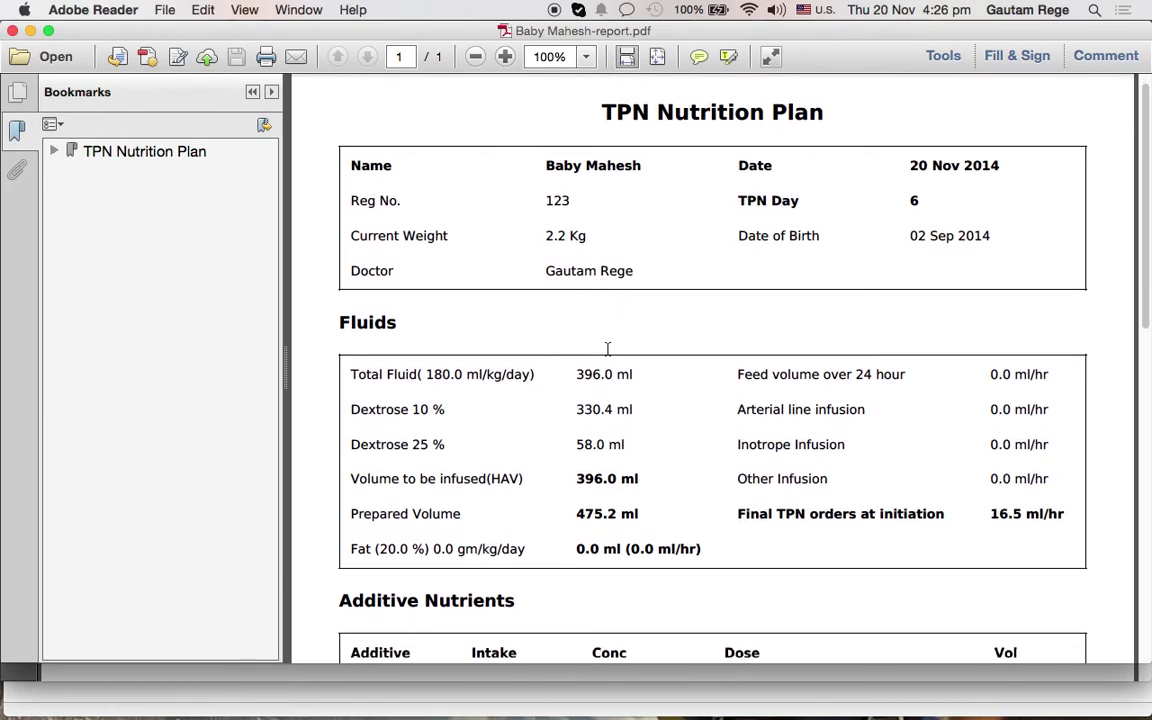
pyautogui.scroll(-6, 607, 349)
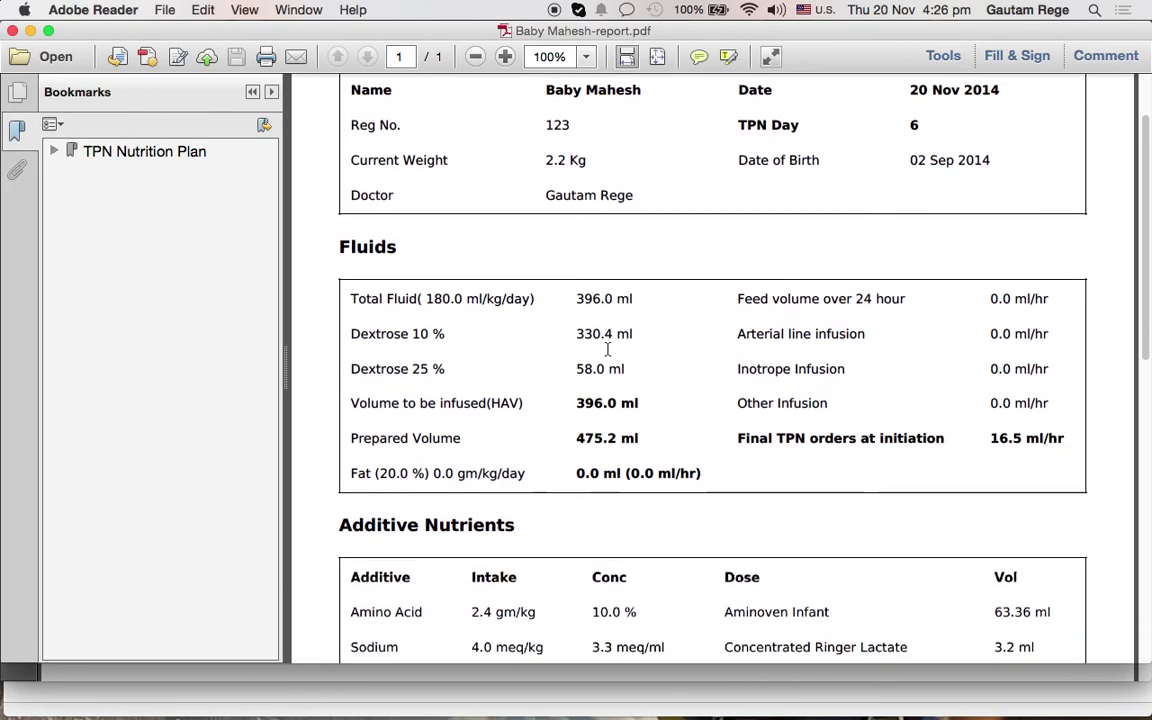
pyautogui.scroll(-12, 607, 349)
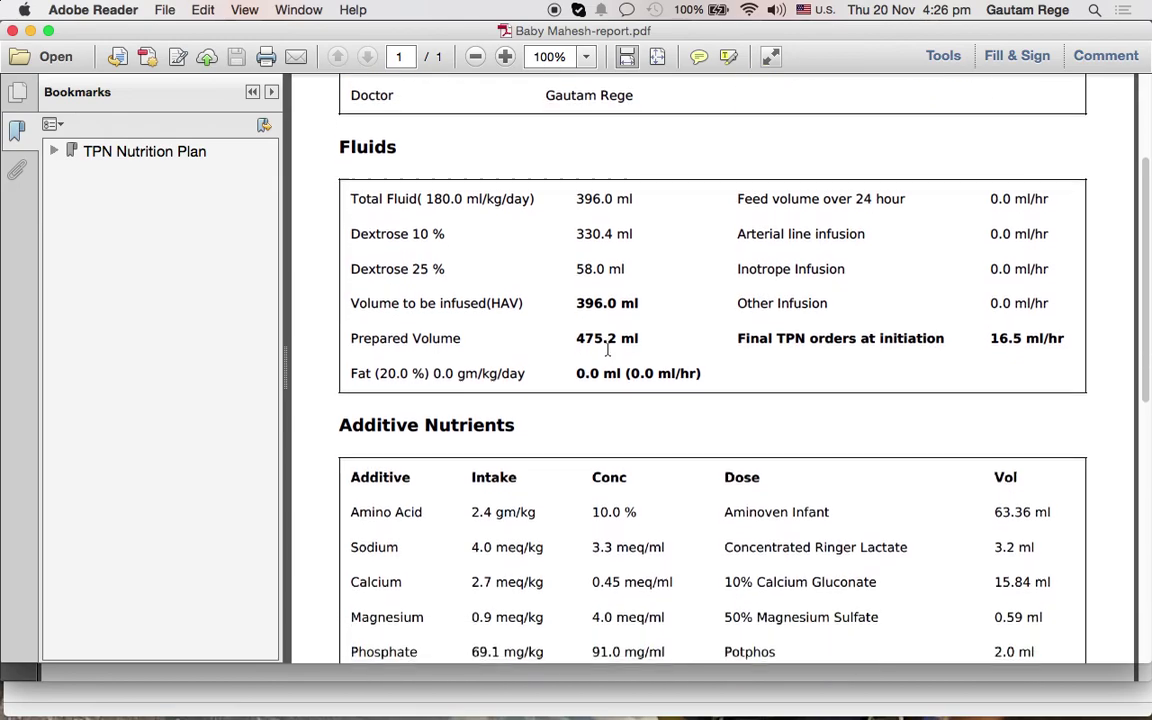
pyautogui.scroll(-12, 607, 351)
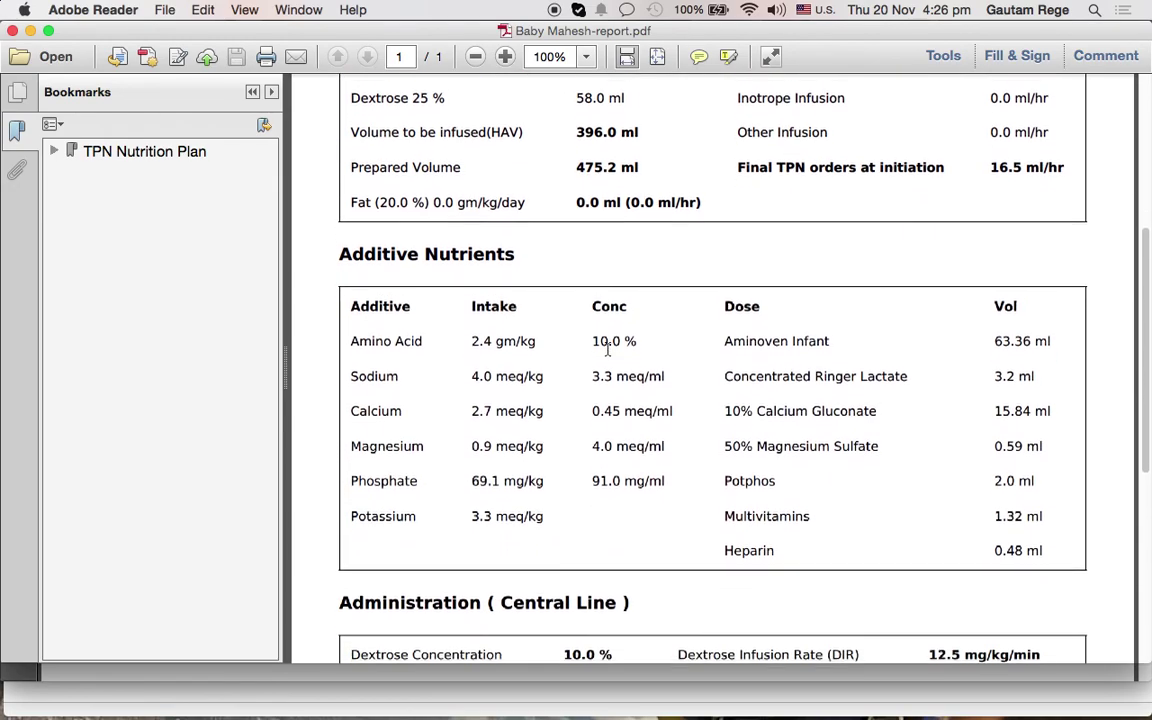
pyautogui.scroll(-10, 607, 351)
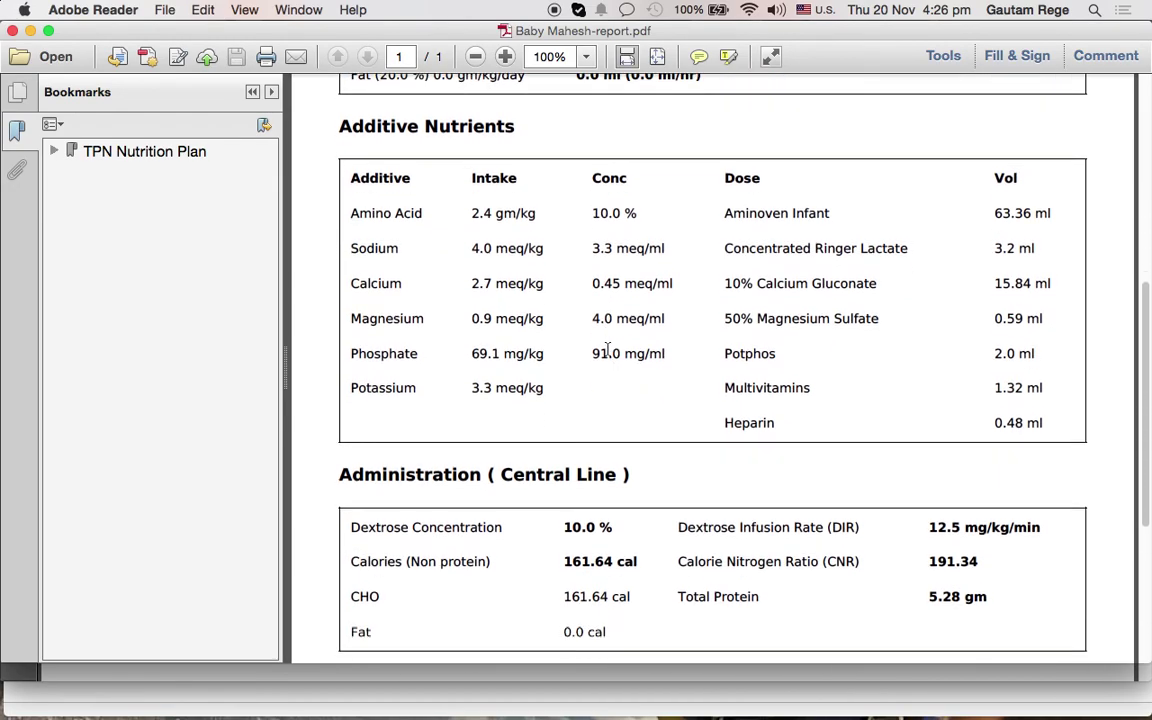
pyautogui.scroll(-1, 607, 354)
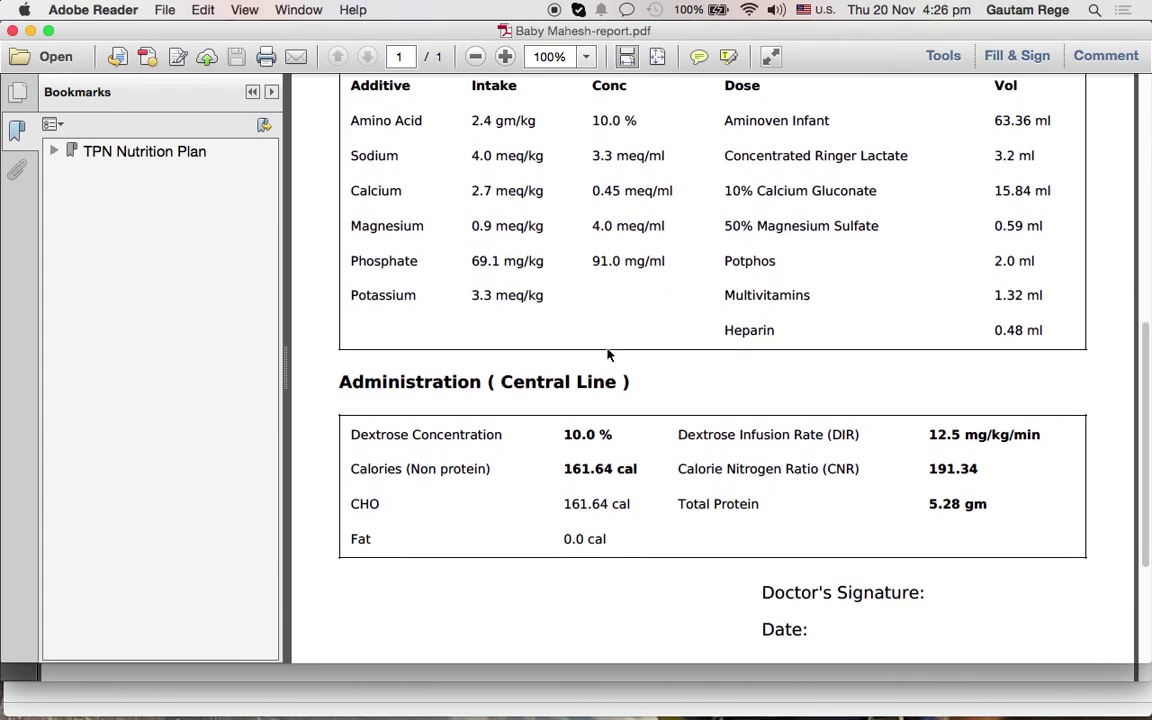
pyautogui.scroll(-15, 607, 354)
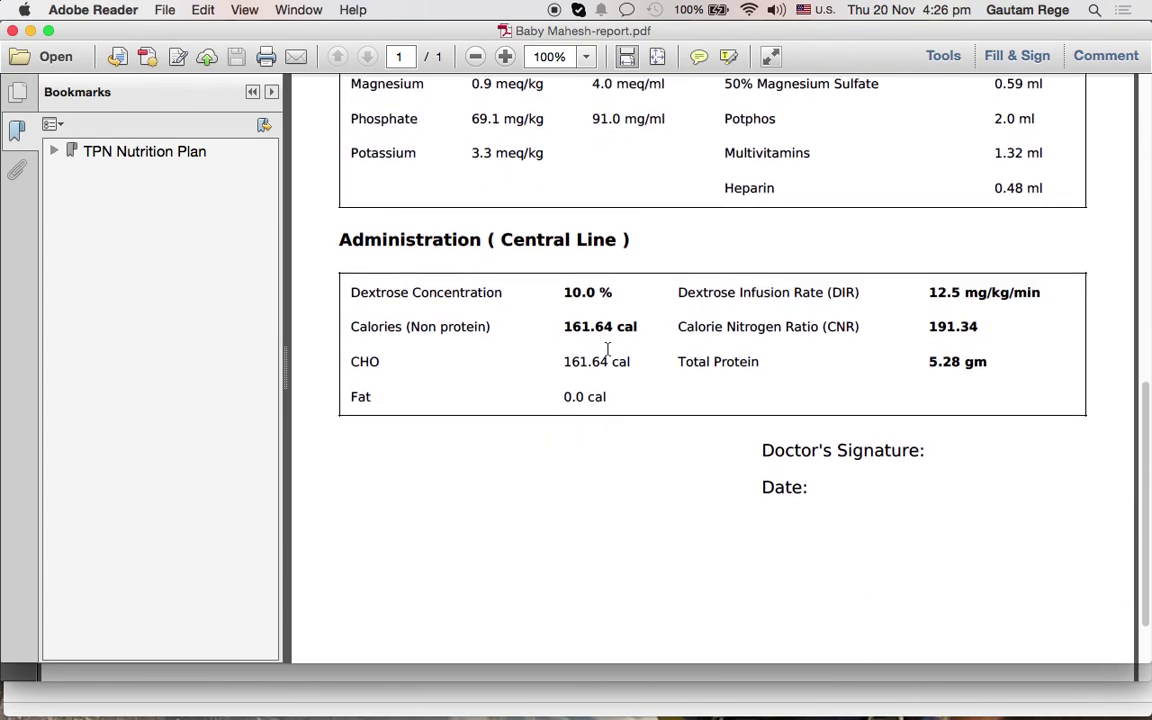